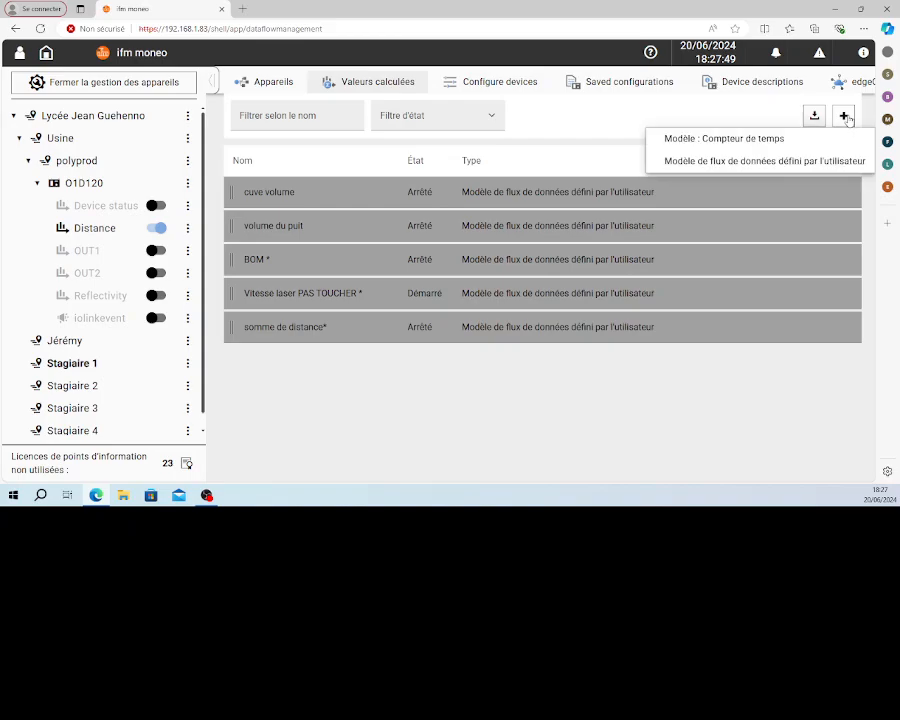
Create a user-defined dataflow model and add the O1D120 Distance data source beside the calculated value block.
left_click(755, 166)
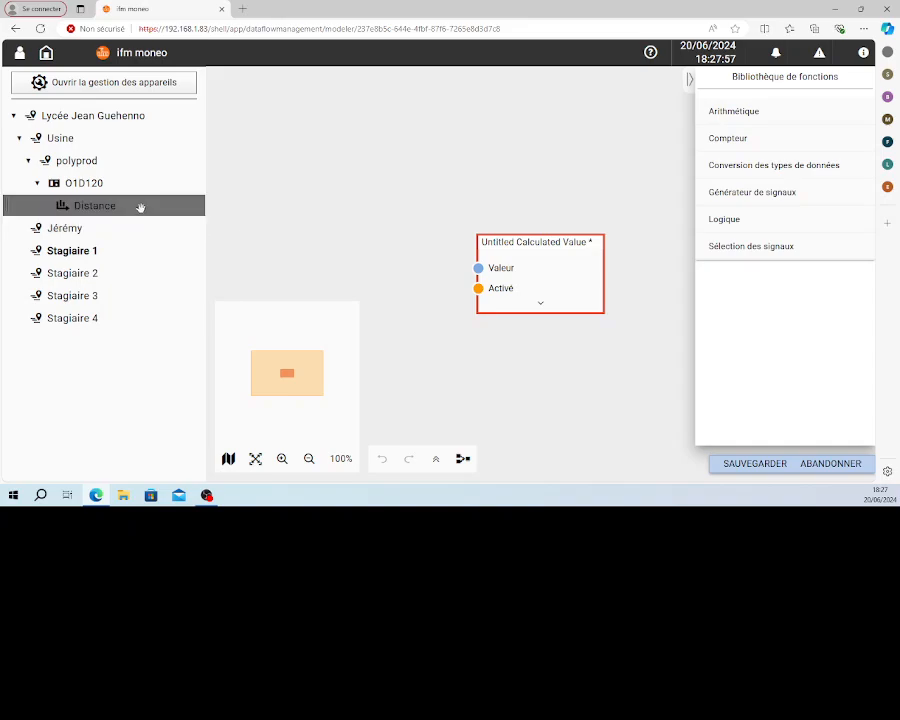
left_click_drag(64, 205, 305, 199)
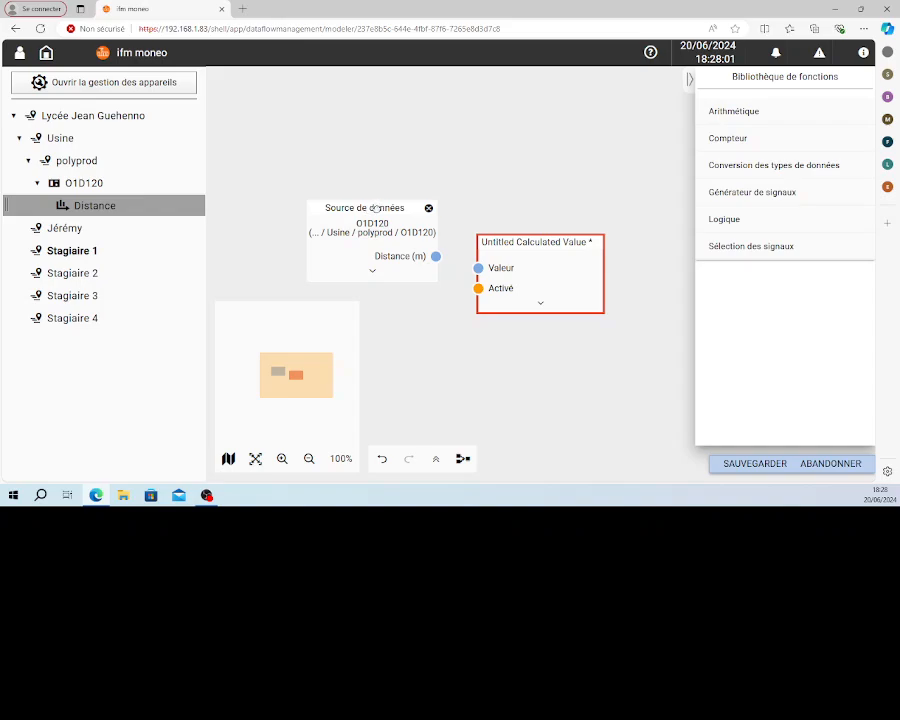
left_click_drag(379, 209, 325, 191)
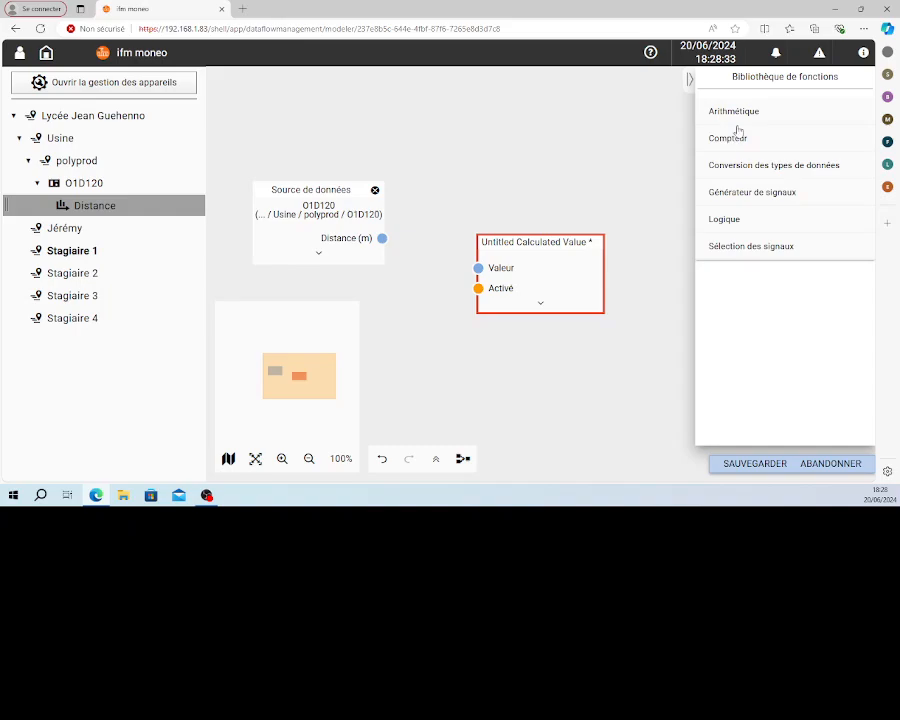
Add a numeric constant function to the model and name it "Constante numérique 10".
left_click(734, 196)
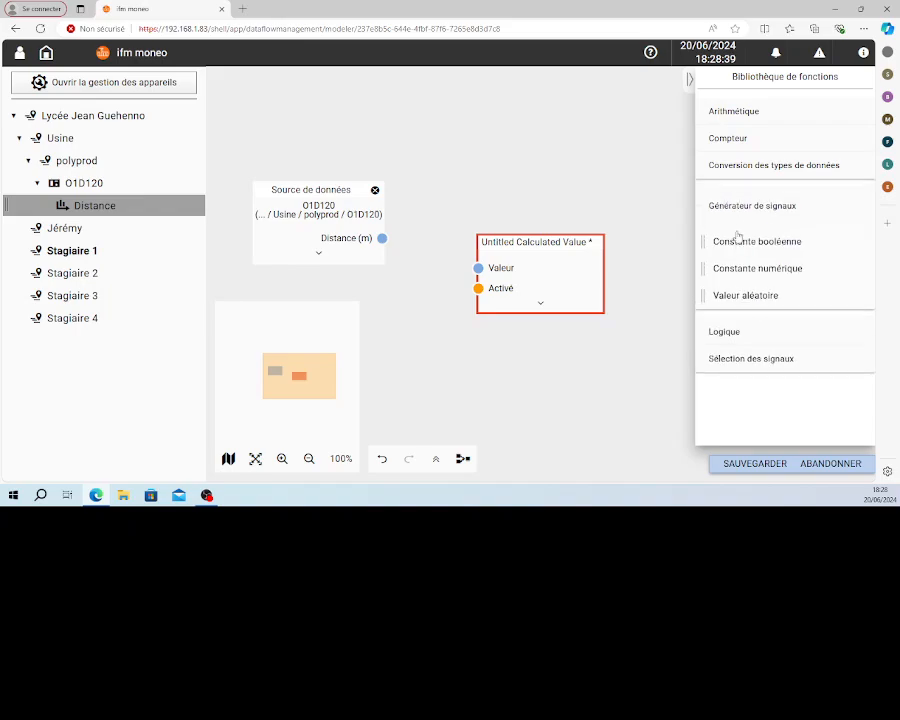
left_click_drag(749, 270, 316, 322)
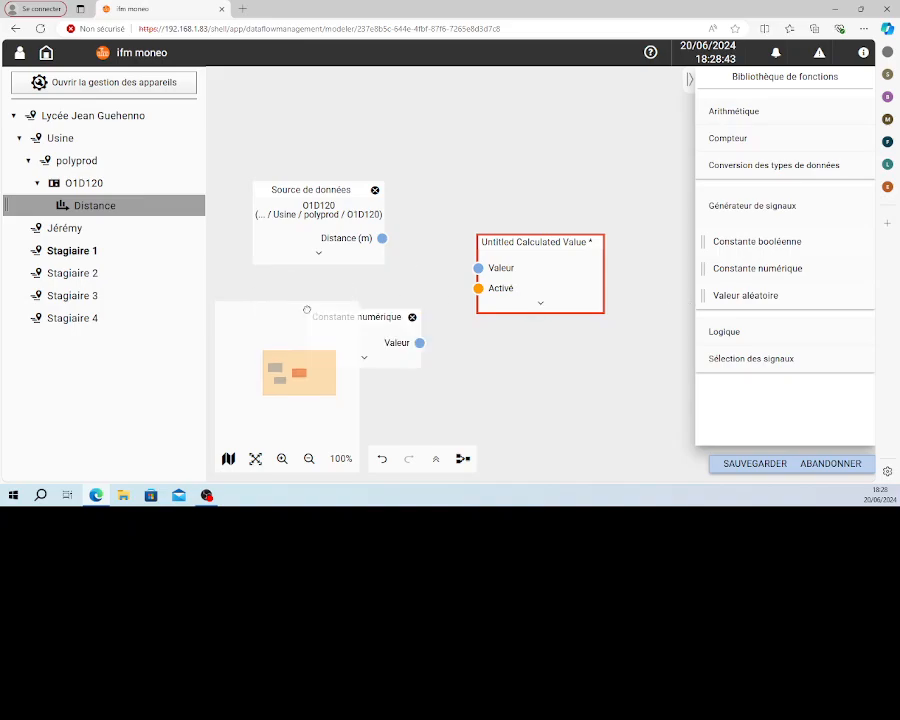
left_click(365, 359)
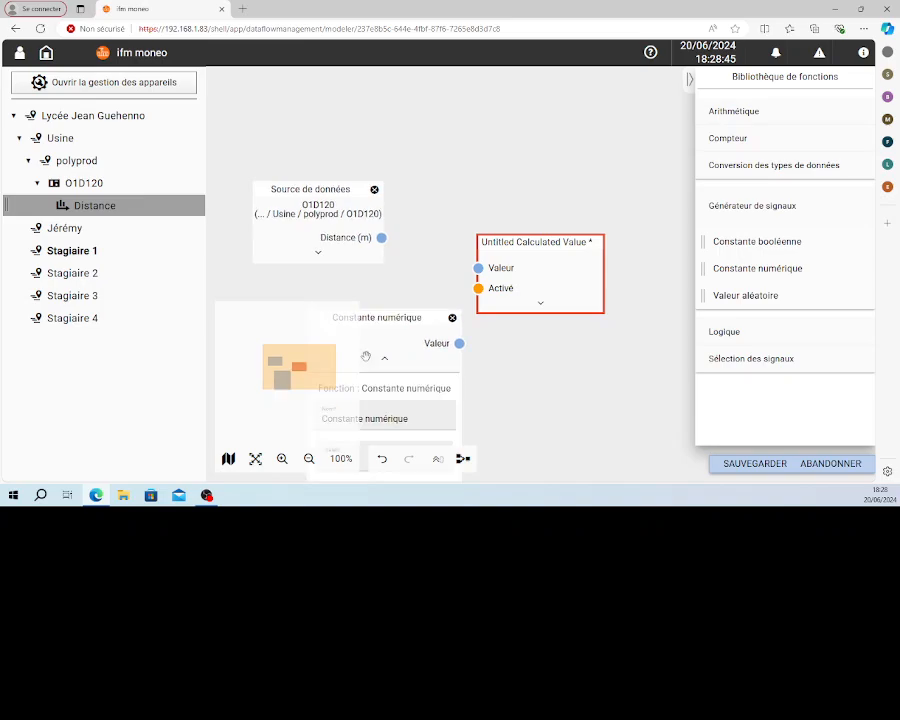
left_click(410, 418)
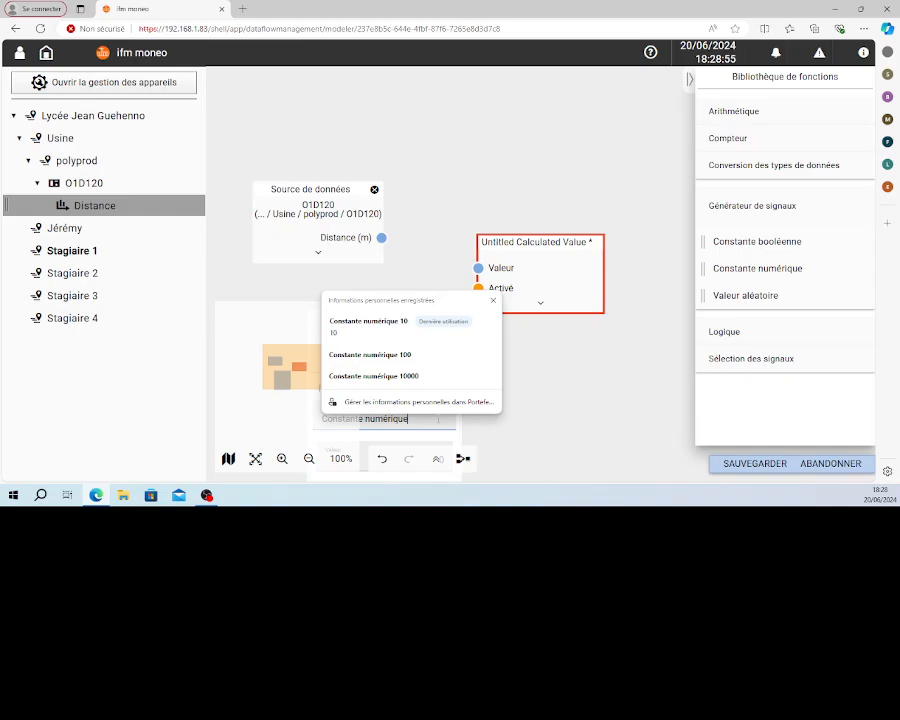
type("10")
left_click(488, 420)
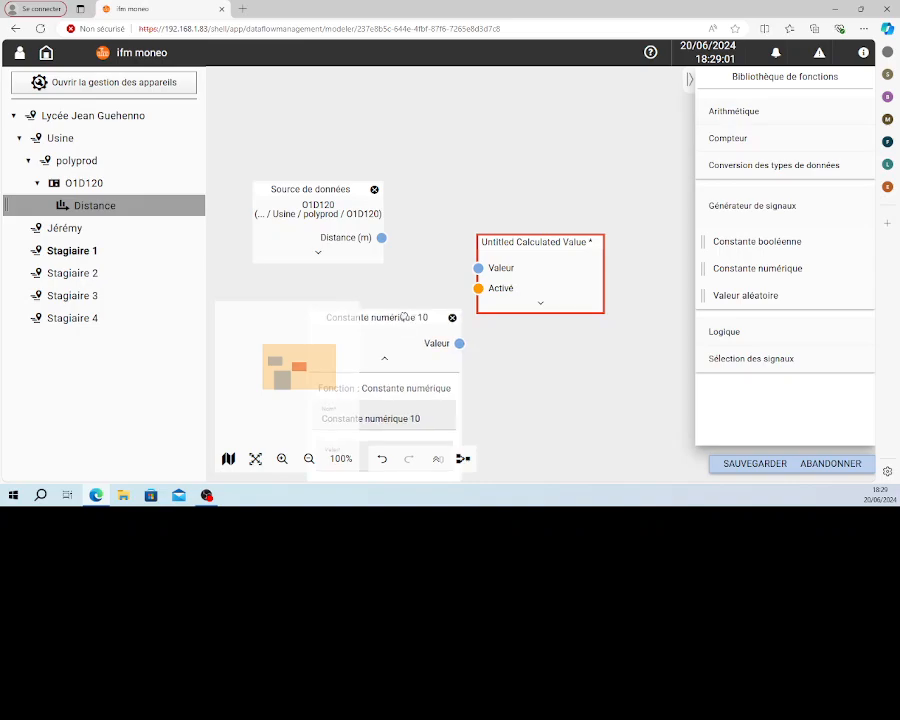
Arrange the data source above the numeric constant block and collapse the constant's settings.
left_click_drag(320, 204, 327, 114)
left_click_drag(388, 315, 316, 190)
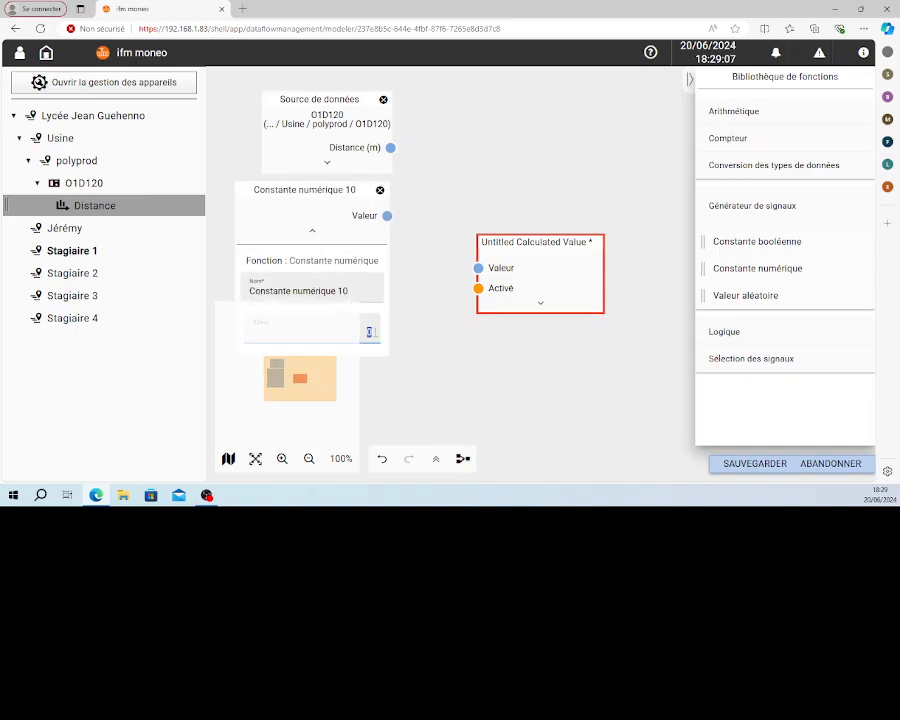
left_click(312, 230)
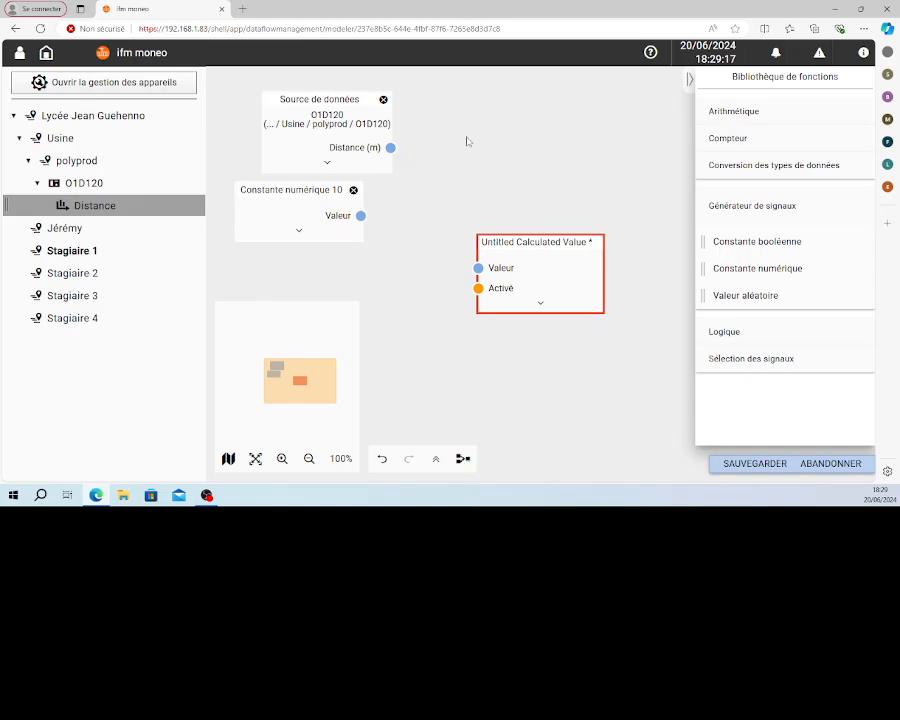
Add the arithmetic function Soustraction to the model between the source blocks and the function library.
left_click(741, 116)
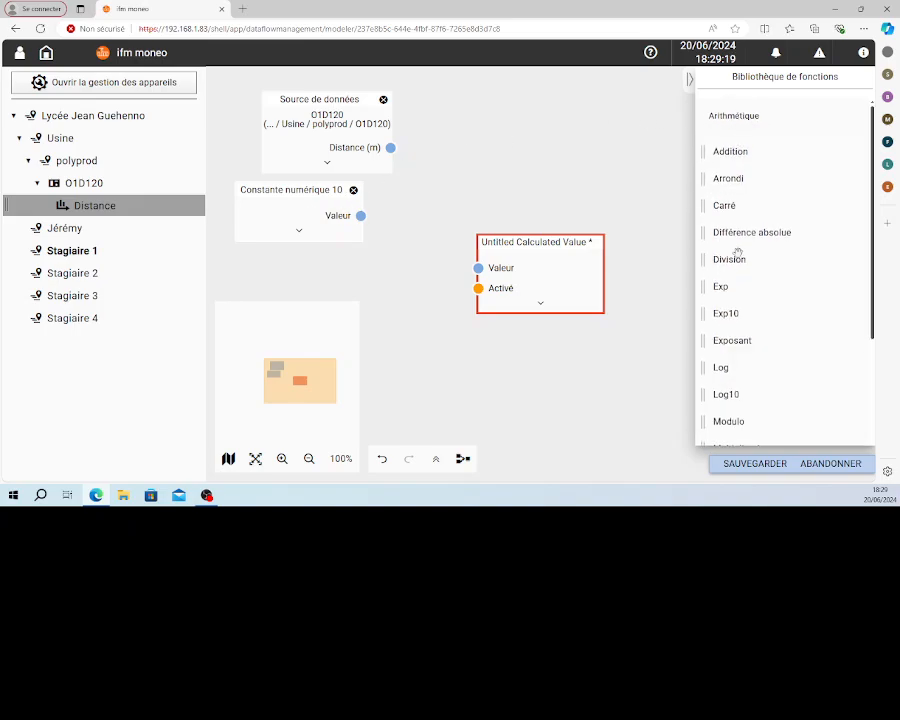
scroll(745, 262, "down", 5)
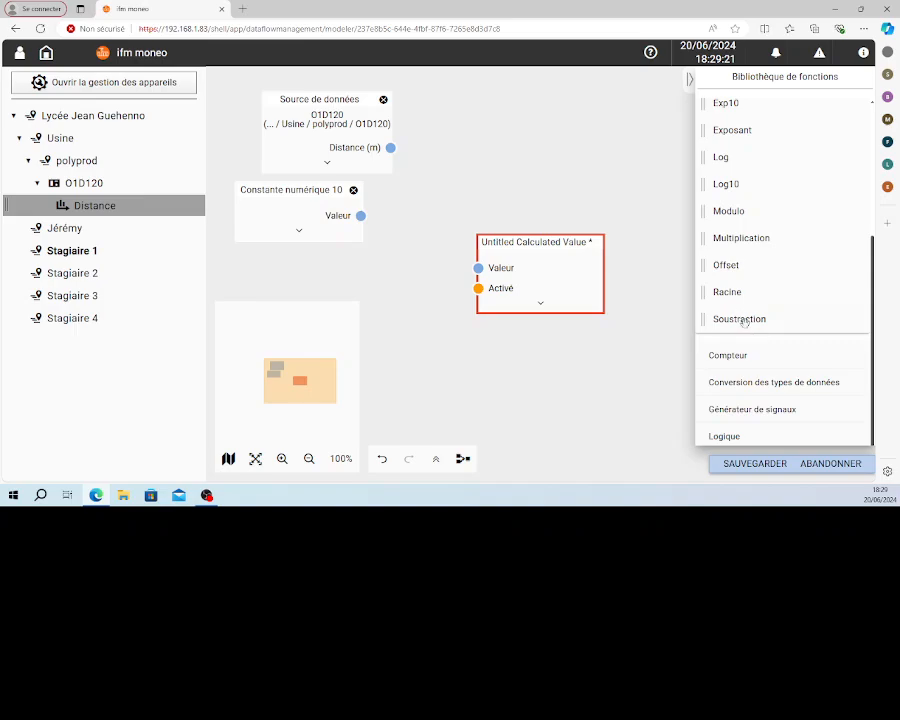
left_click_drag(743, 320, 463, 145)
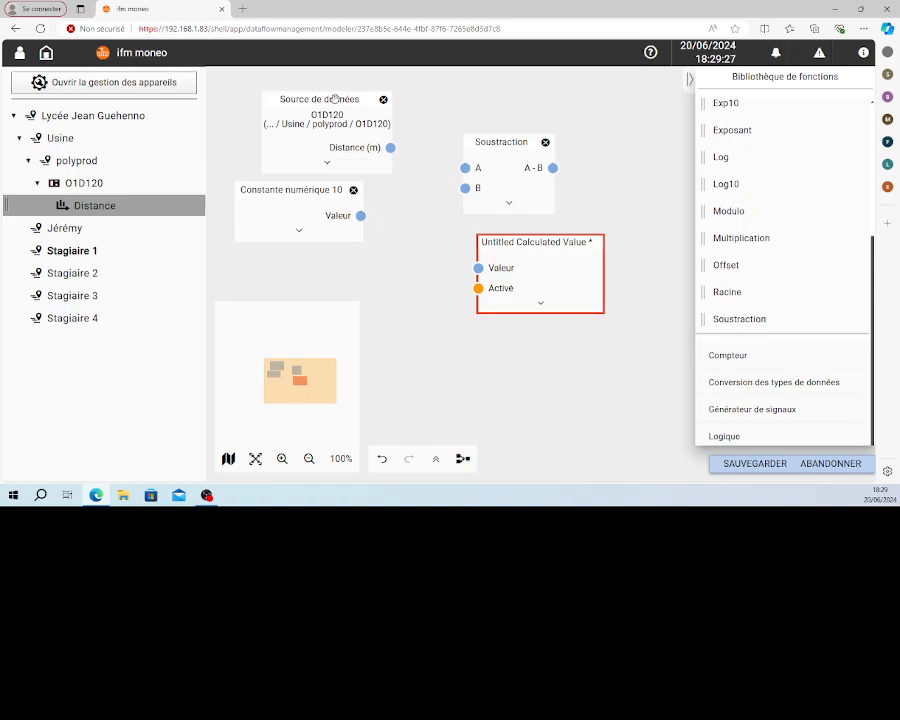
Wire the numeric constant to Soustraction input A, Distance to input B, and A - B to the calculated value's Valeur input.
left_click_drag(330, 114, 334, 259)
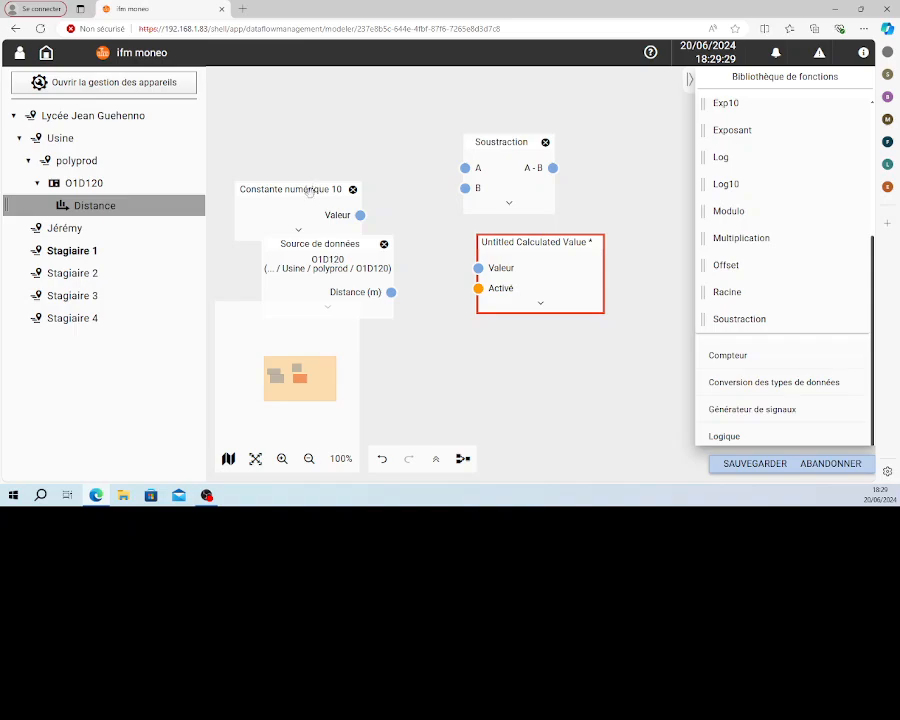
left_click_drag(340, 189, 341, 109)
left_click_drag(337, 244, 465, 168)
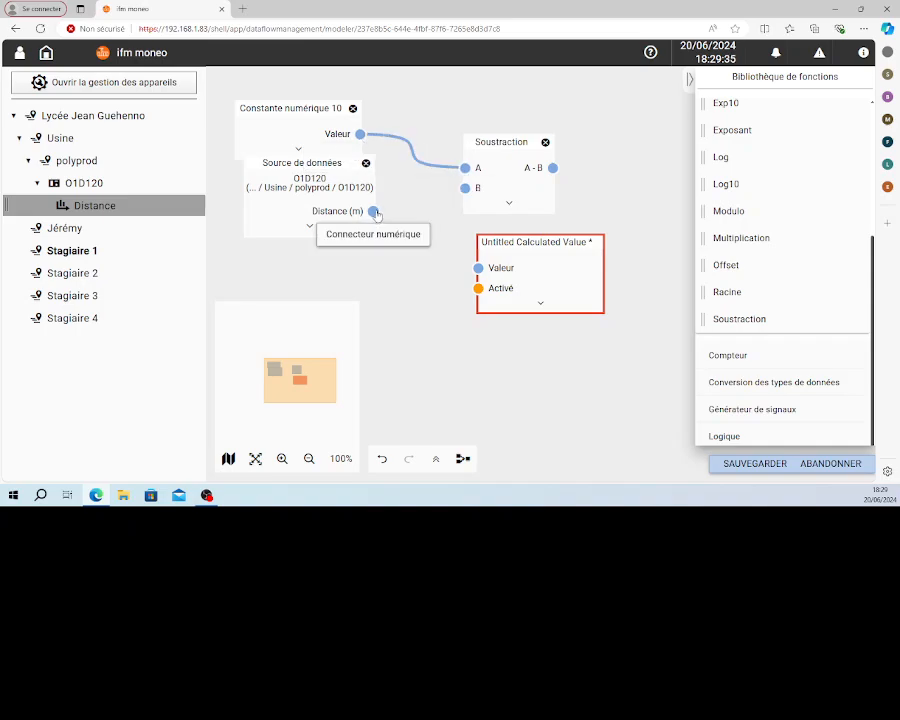
left_click_drag(374, 212, 461, 196)
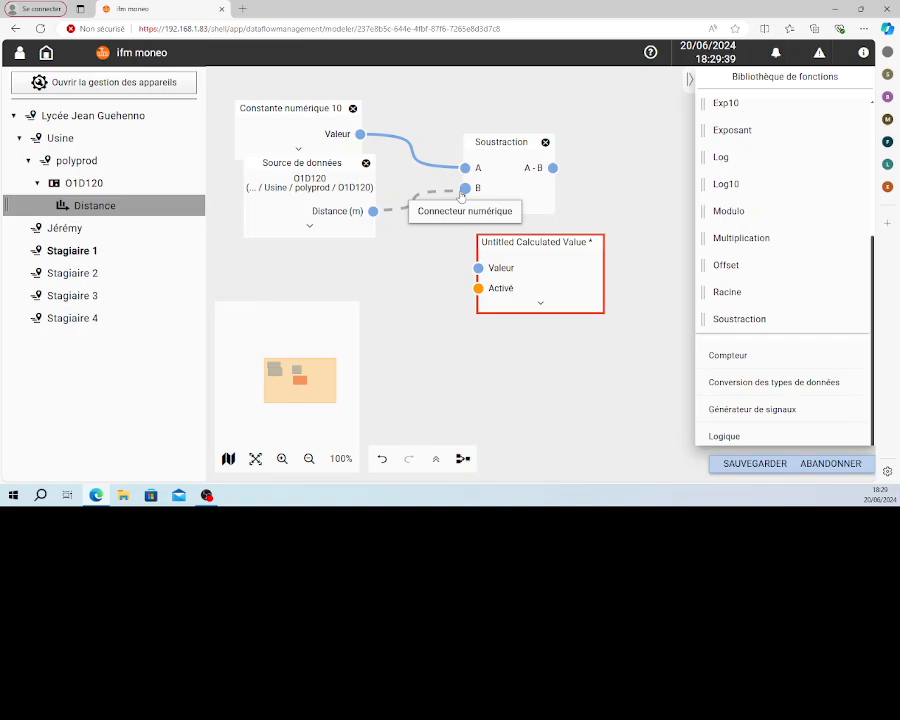
left_click_drag(461, 196, 465, 188)
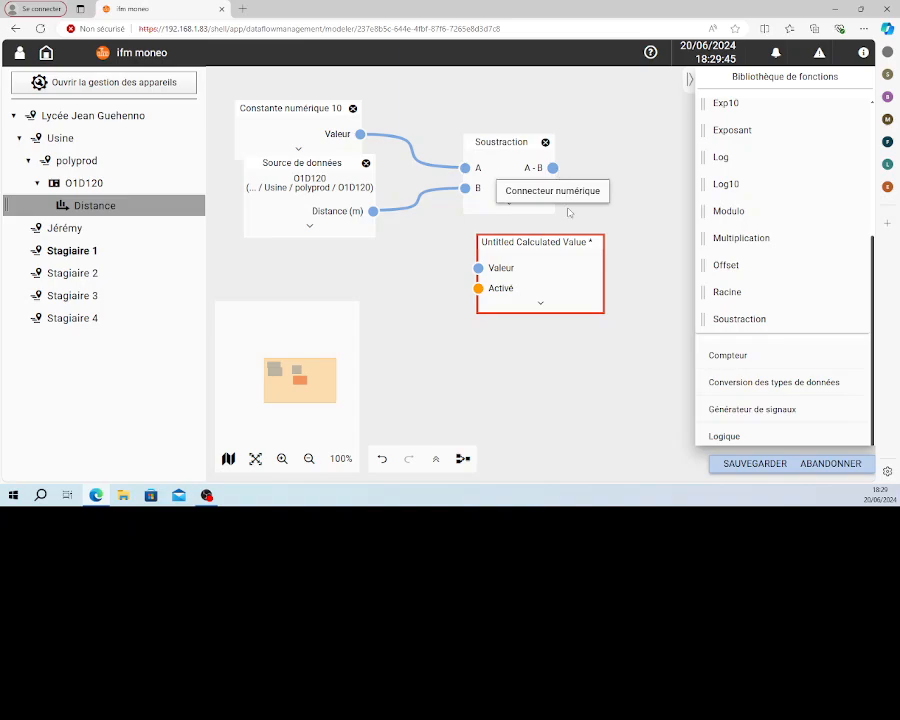
left_click_drag(562, 237, 672, 131)
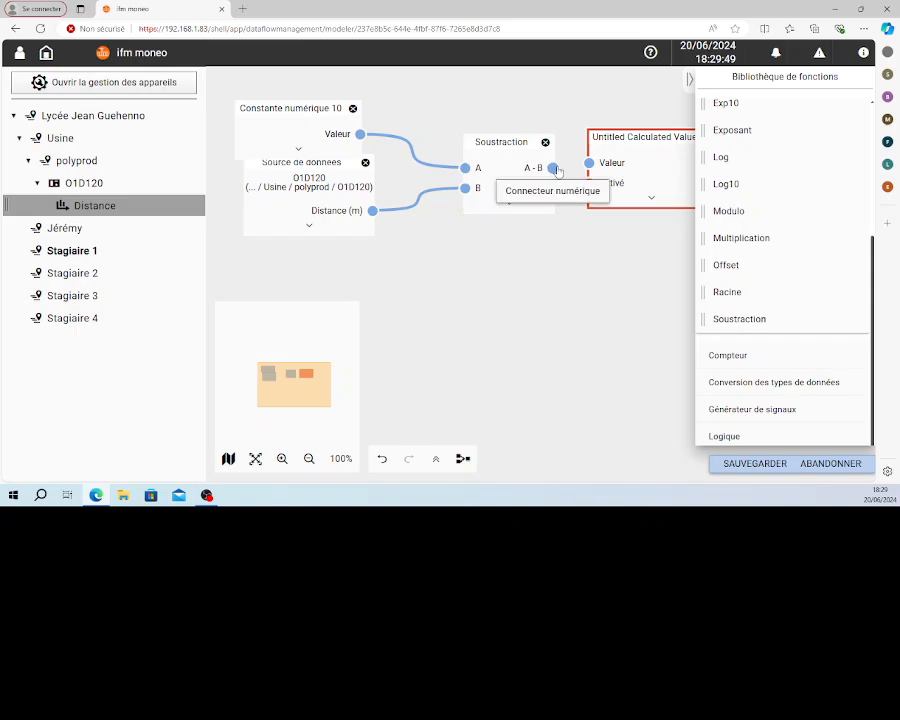
left_click_drag(554, 169, 588, 164)
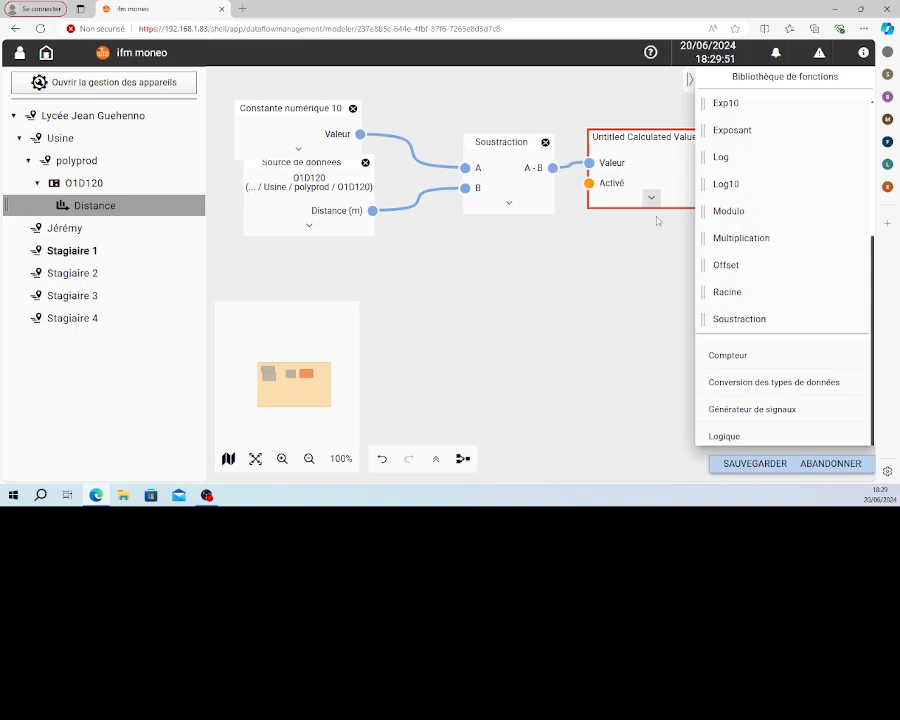
Name the calculated value "hauteur d eau dans le puit".
left_click(651, 200)
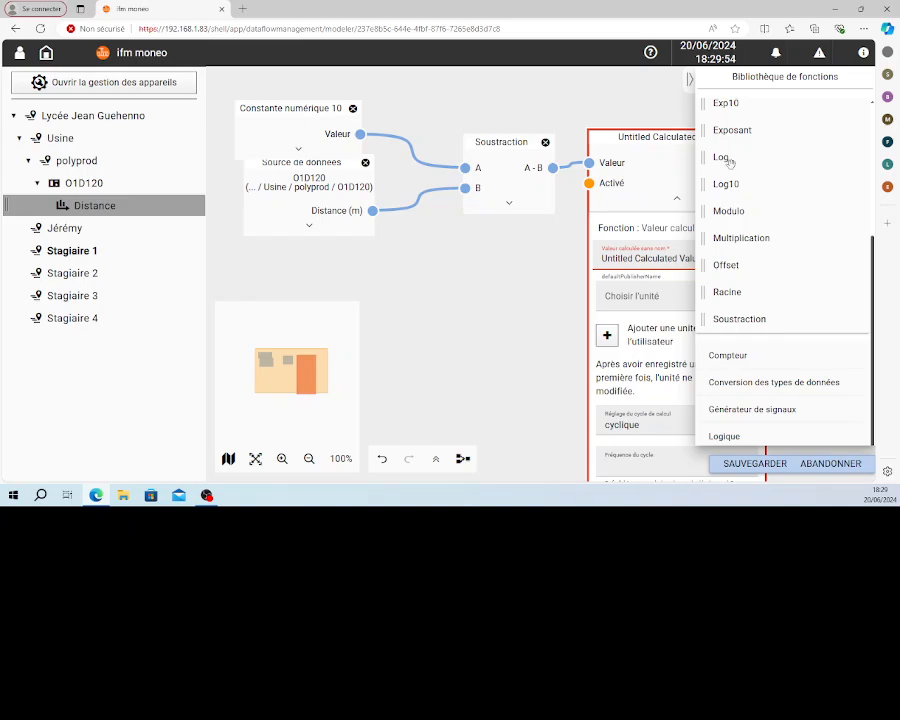
left_click(688, 82)
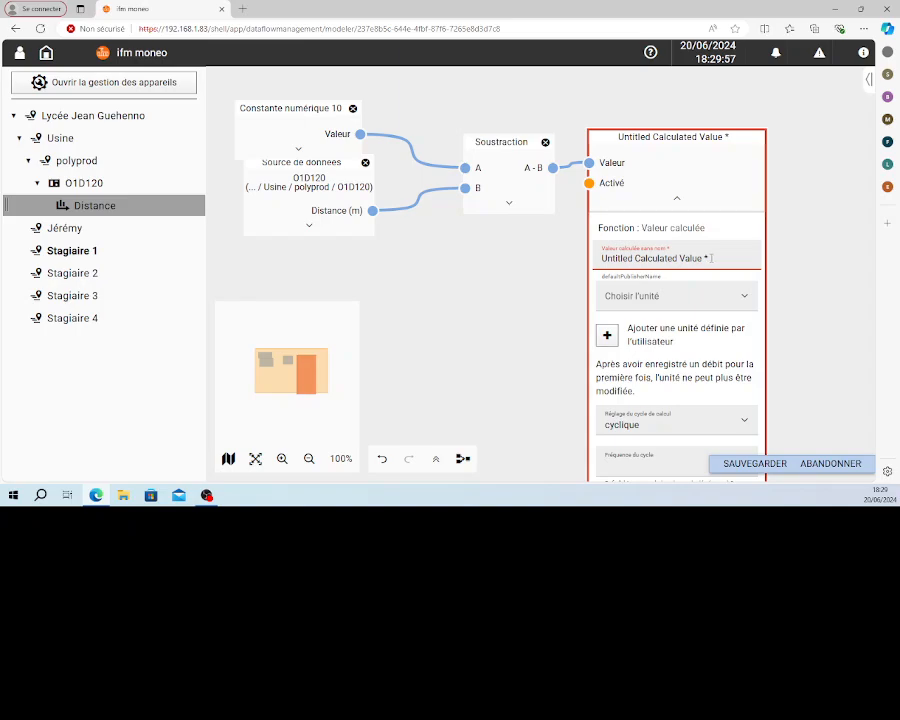
left_click_drag(711, 258, 600, 258)
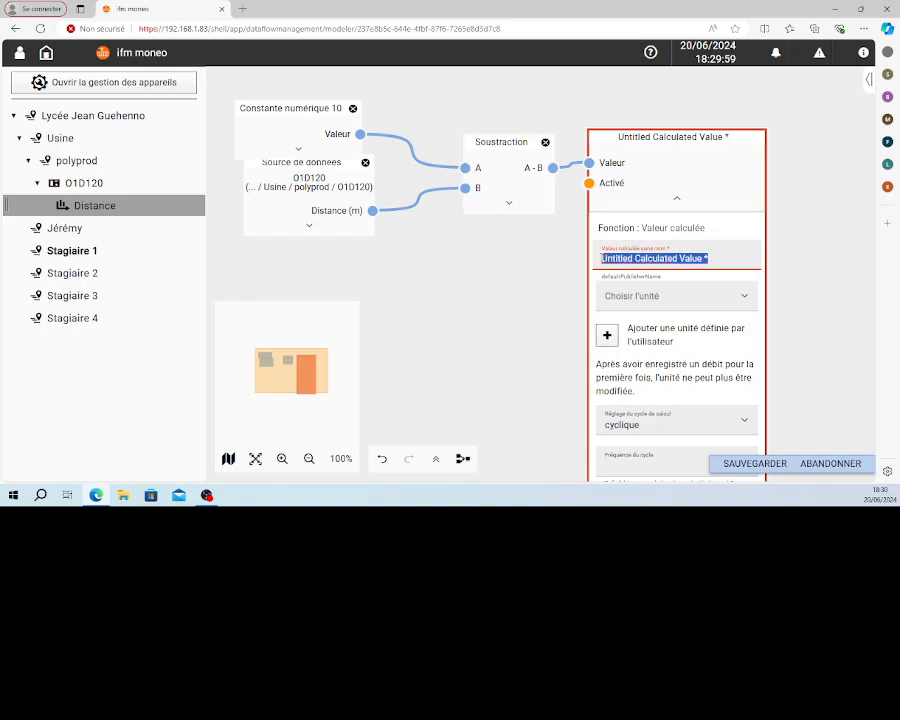
type("hau")
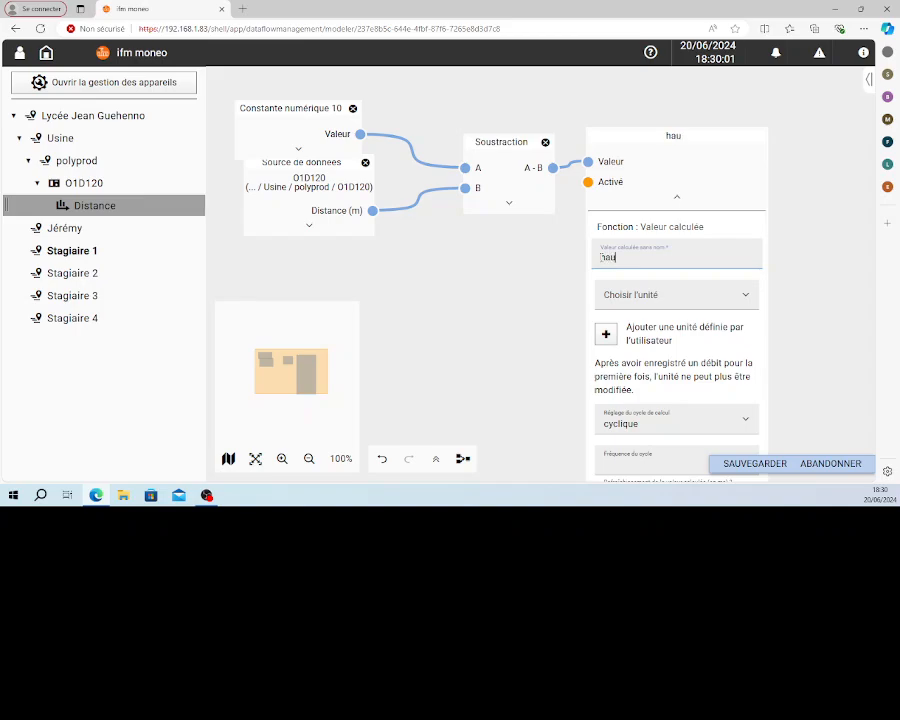
type("teur d eau da")
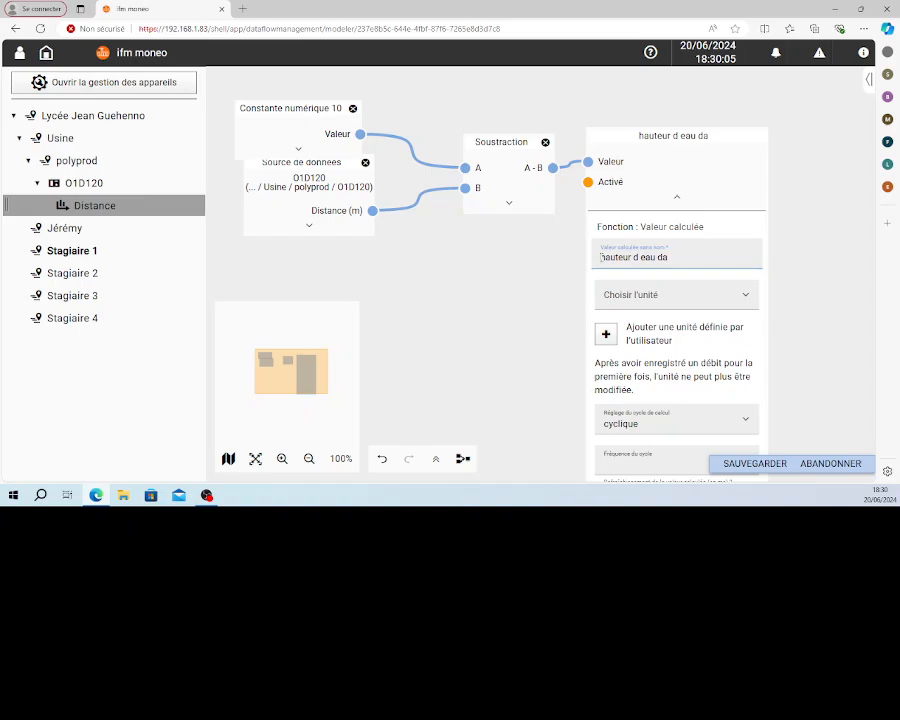
type("ns le puit")
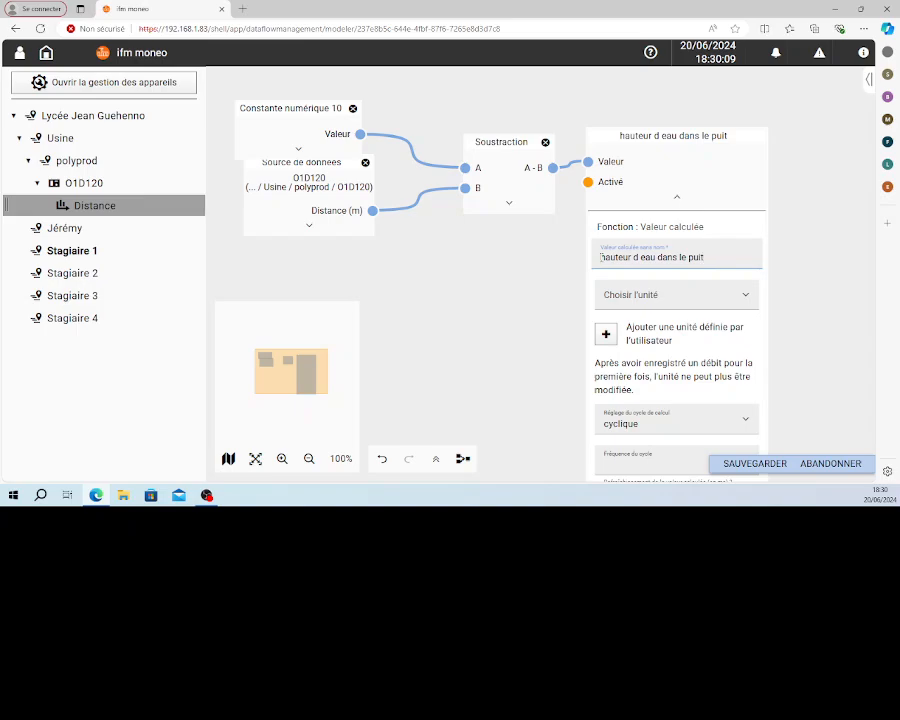
Set the calculated value's unit to [m] metre from the Longueur category and save the model.
left_click(743, 296)
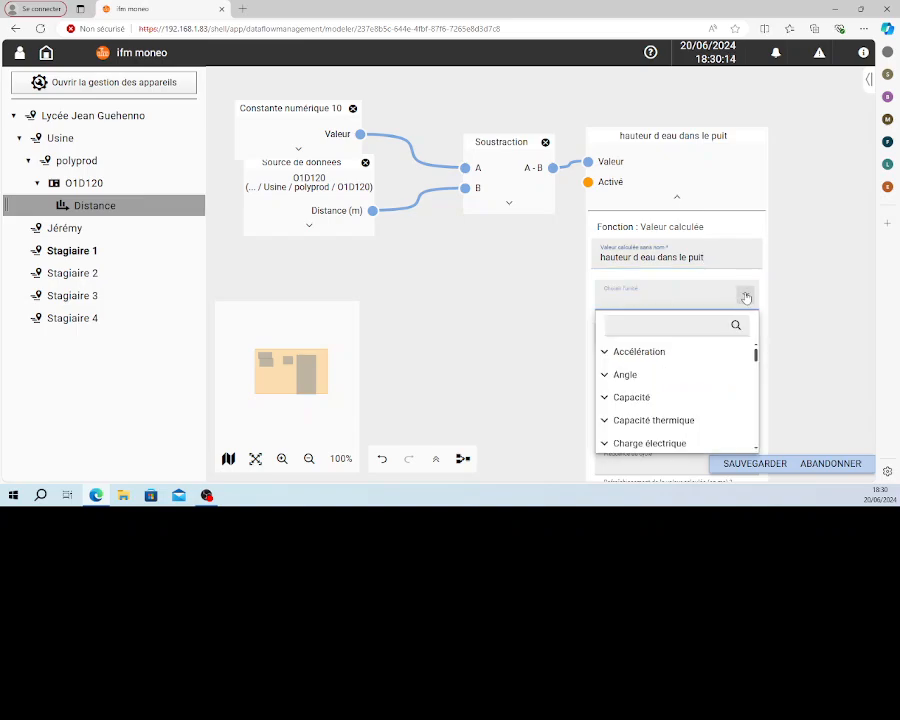
scroll(680, 377, "down", 2)
scroll(680, 380, "down", 2)
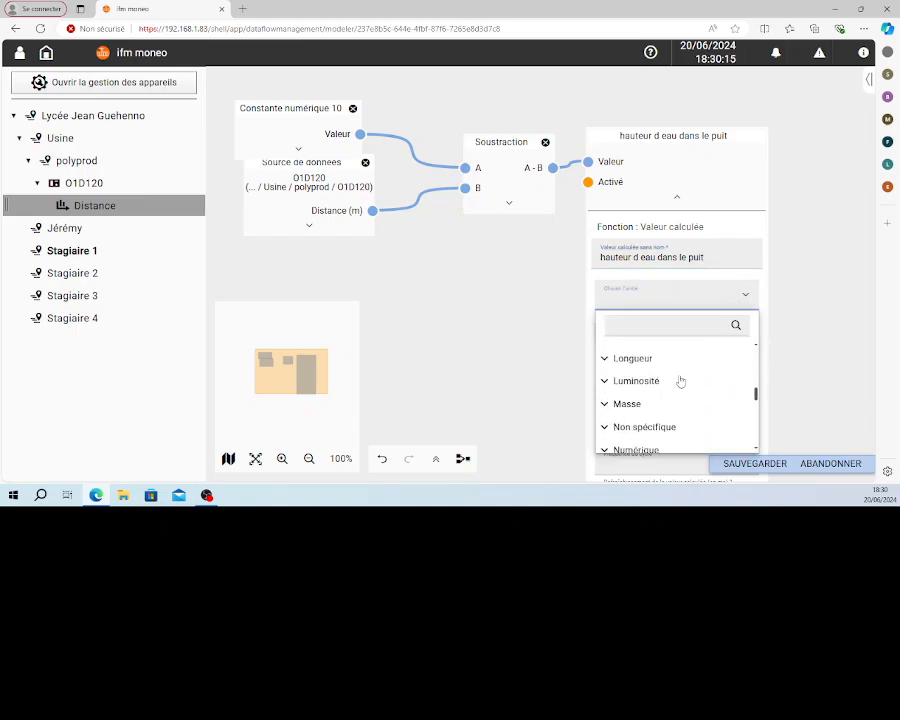
left_click(634, 359)
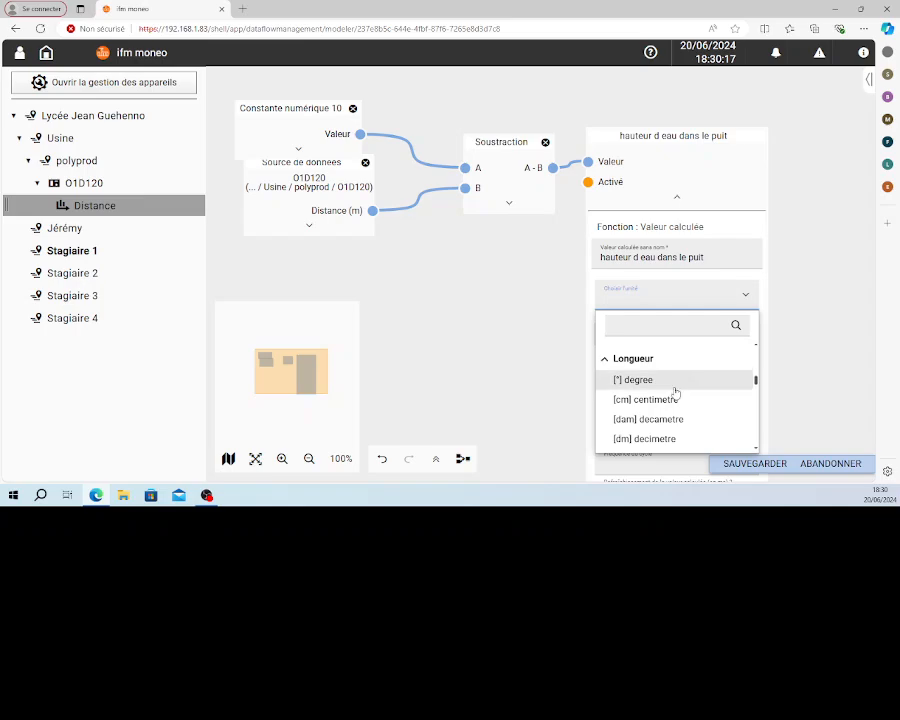
scroll(675, 392, "down", 2)
scroll(673, 392, "up", 1)
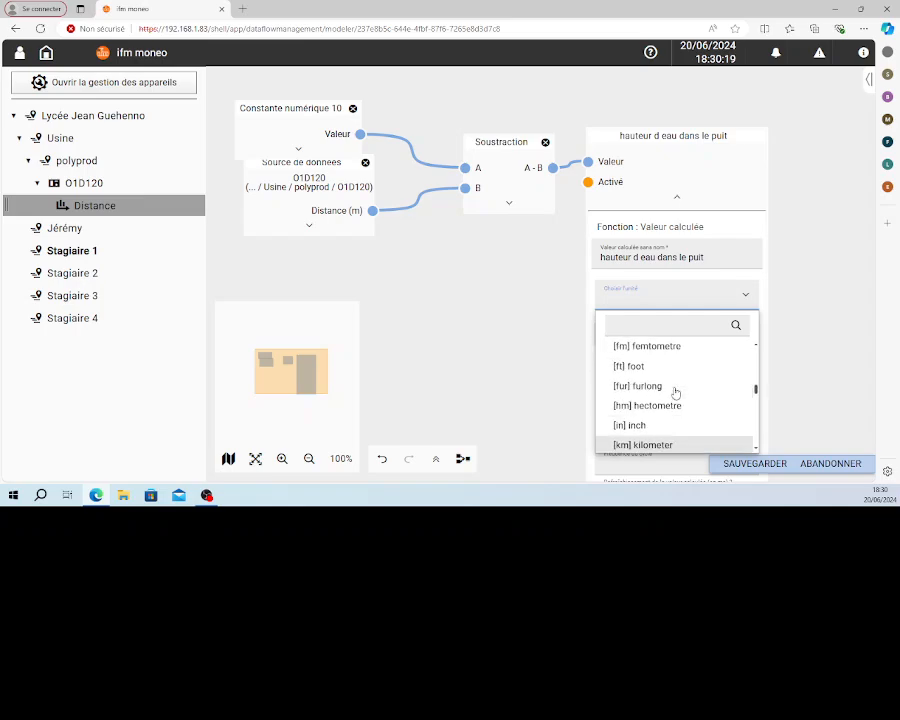
scroll(673, 390, "down", 1)
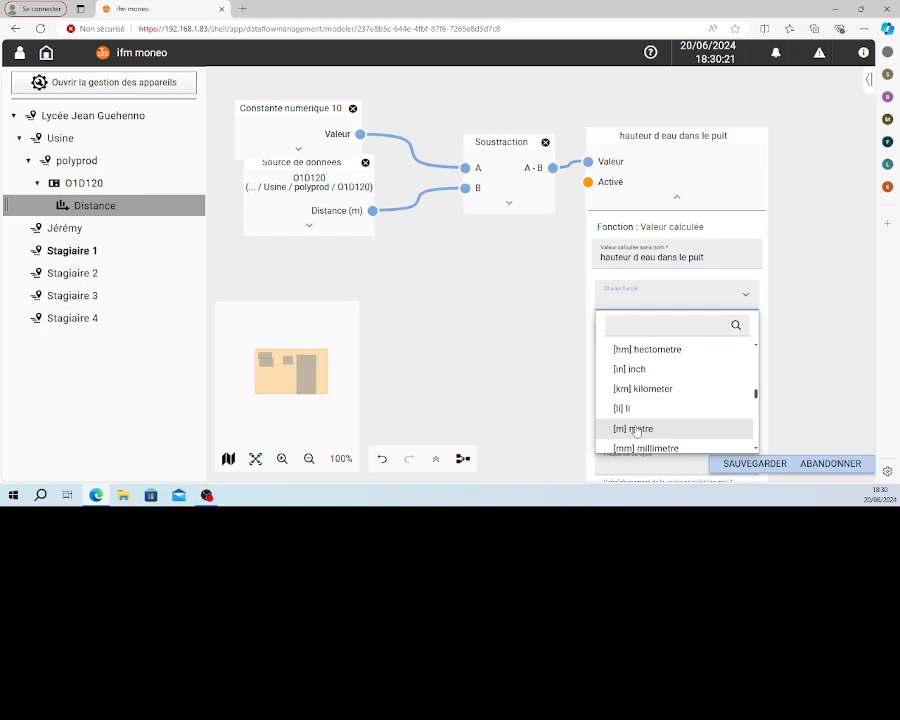
left_click(636, 429)
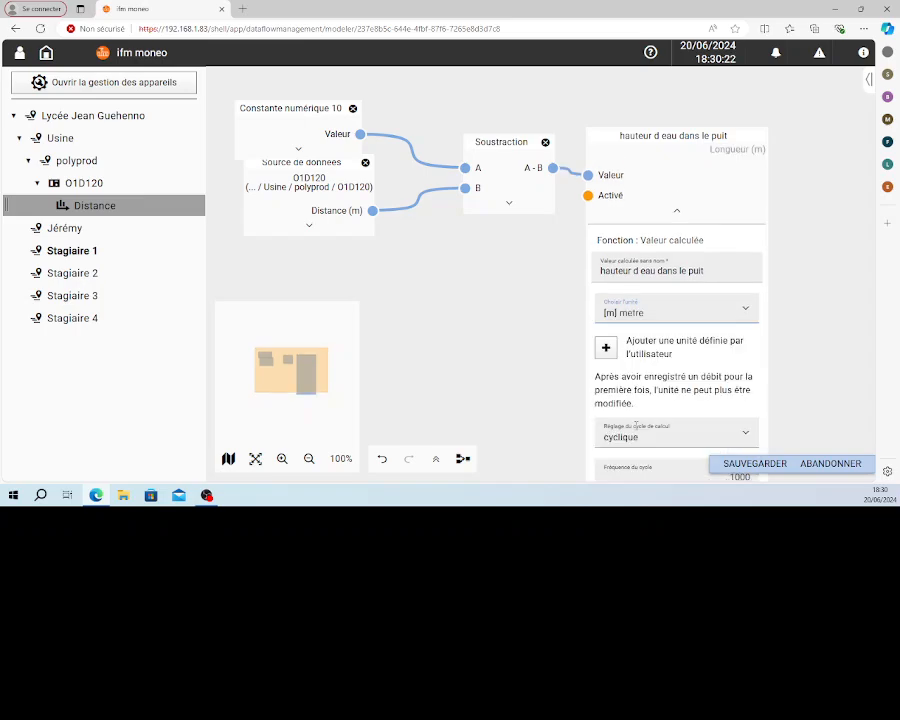
left_click(763, 465)
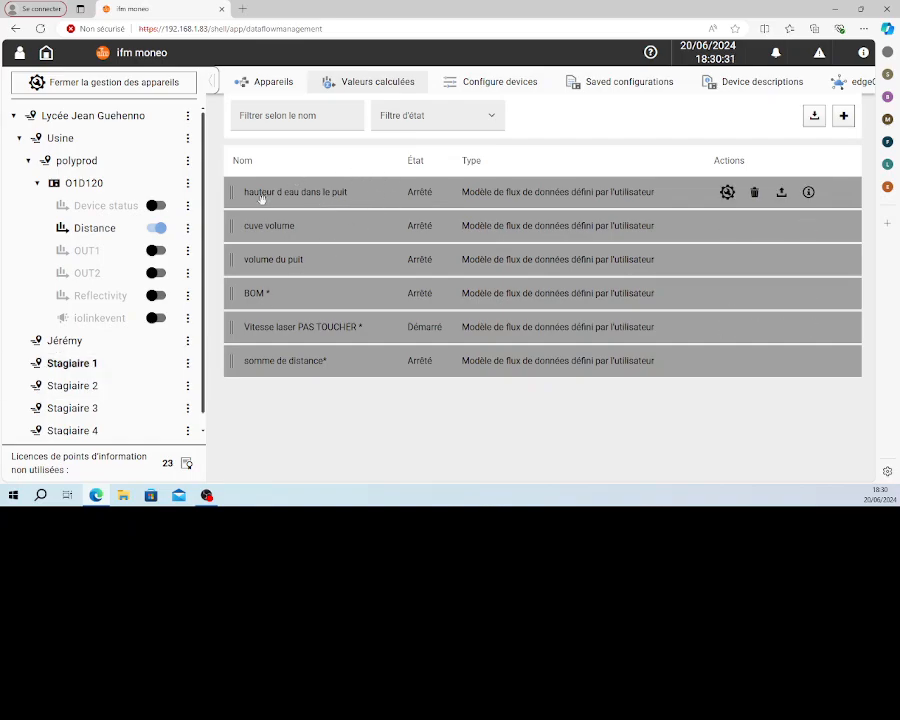
Assign "hauteur d eau dans le puit" to the Stagiaire 1 node and activate it there.
left_click_drag(231, 192, 100, 364)
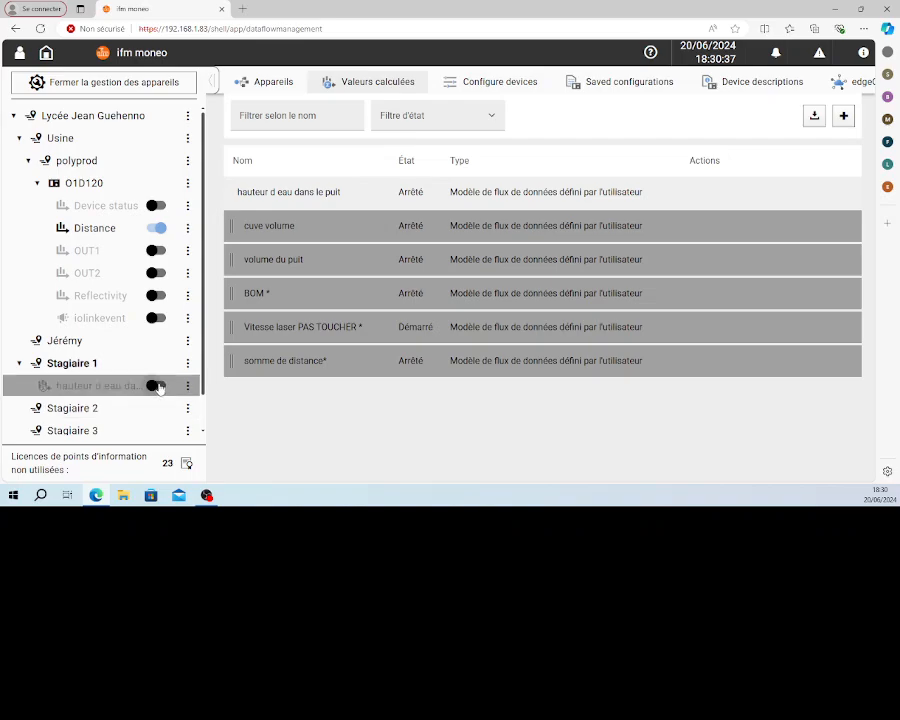
left_click(158, 386)
Close device management, dismiss the unavailable-target notice and open the dashboard of Stagiaire 1.
left_click(152, 83)
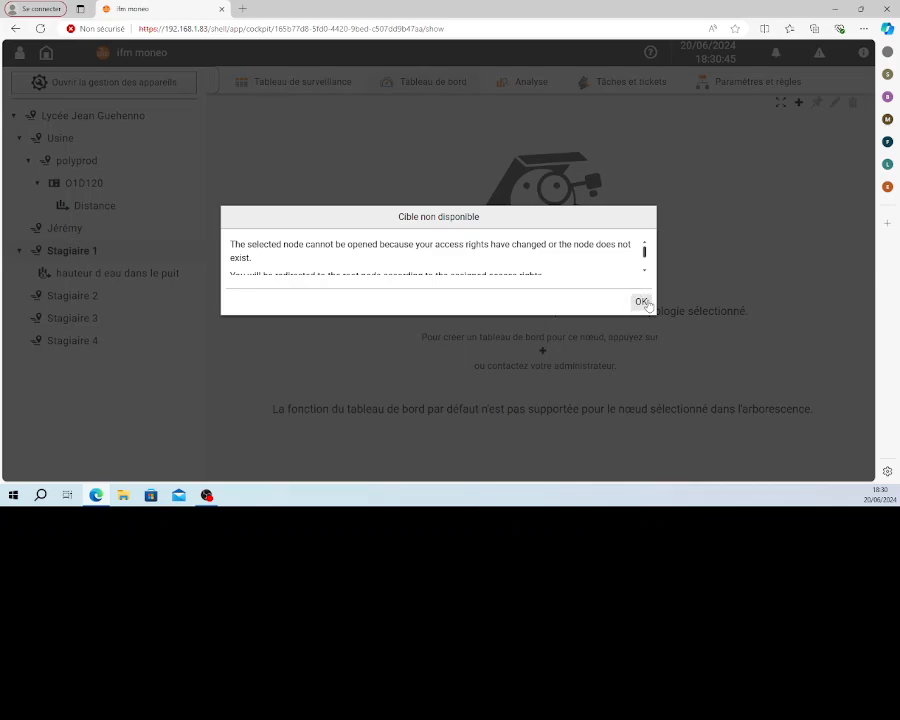
left_click(639, 301)
left_click(449, 88)
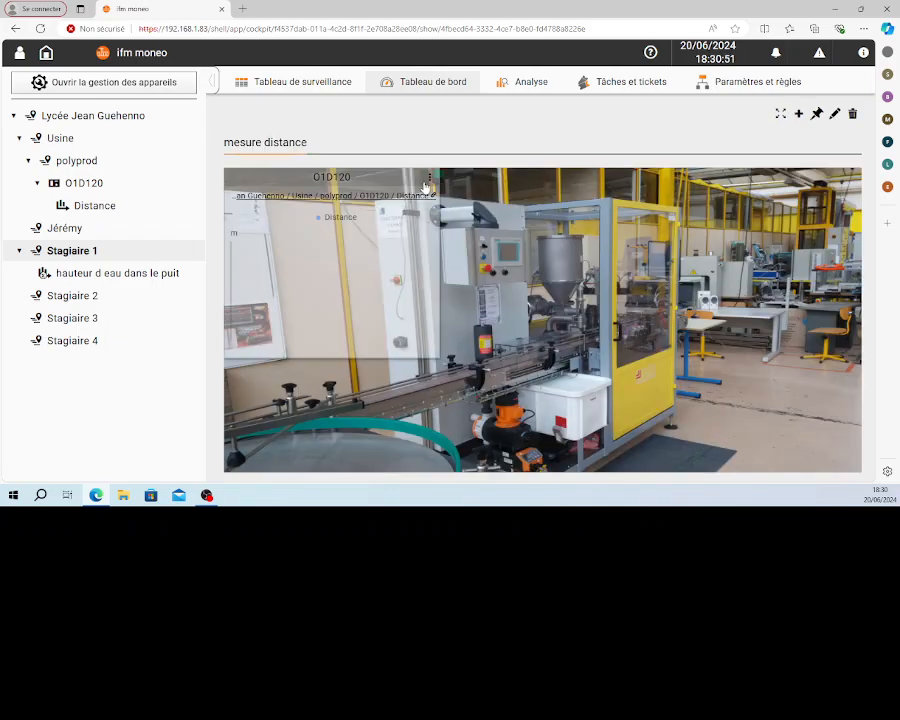
Add "hauteur d eau dans le puit" as an instrument beside the O1D120 chart on the dashboard and enlarge it to about the chart's height.
left_click(836, 114)
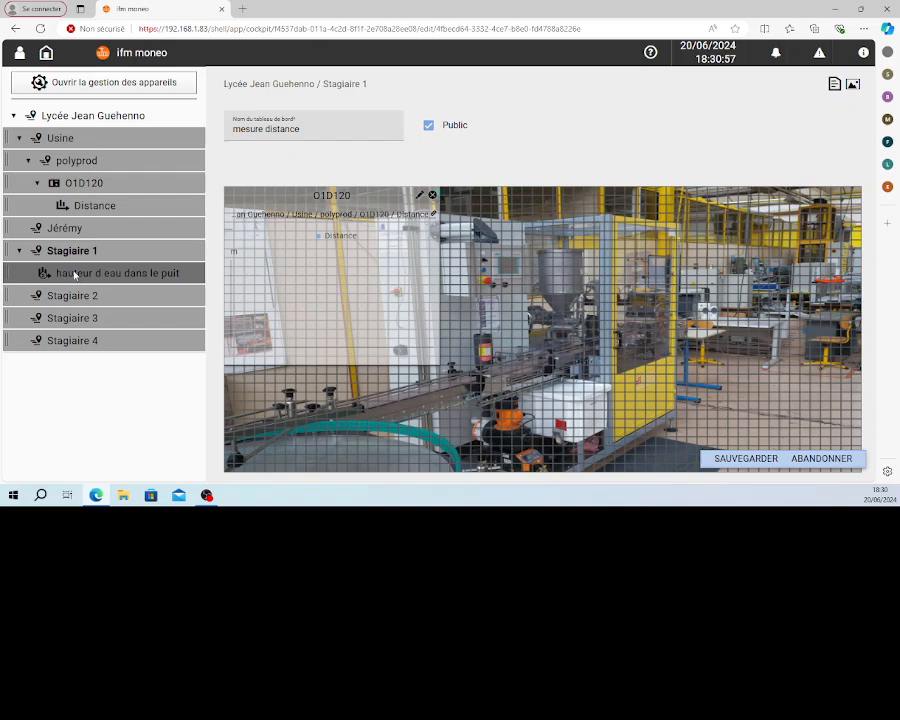
left_click_drag(76, 274, 550, 226)
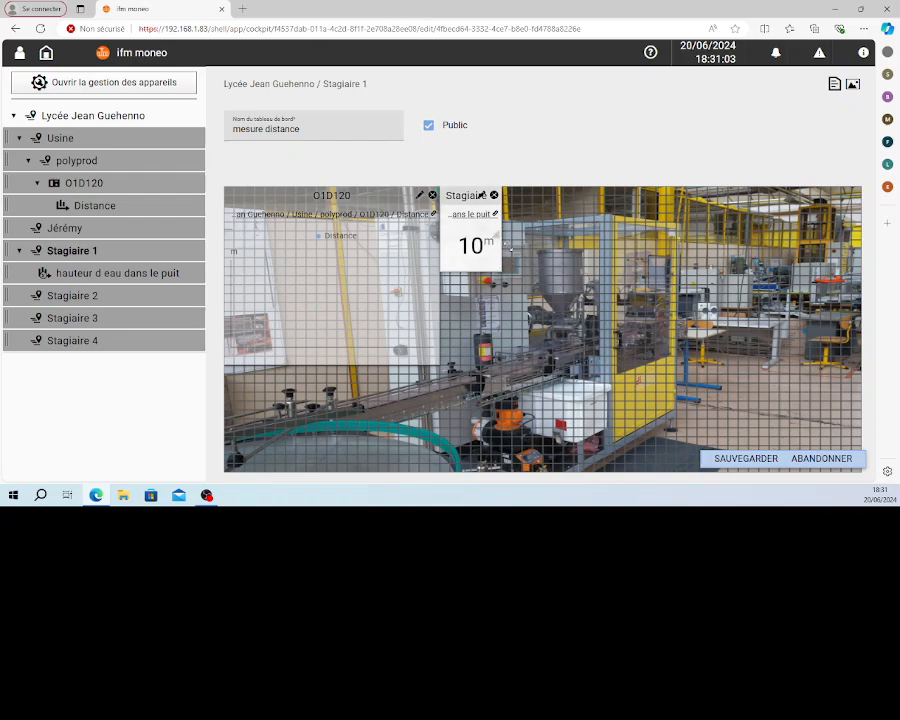
left_click_drag(499, 238, 629, 370)
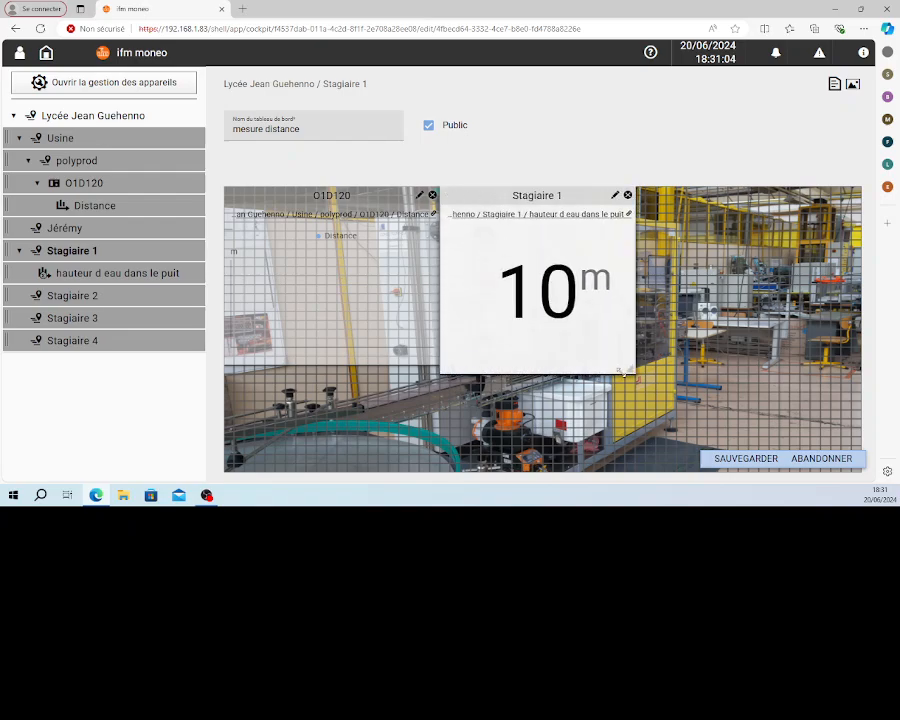
Present the new water-height instrument as "Indicateur de niveau" with a maximum value of 10, and save the dashboard.
left_click(615, 196)
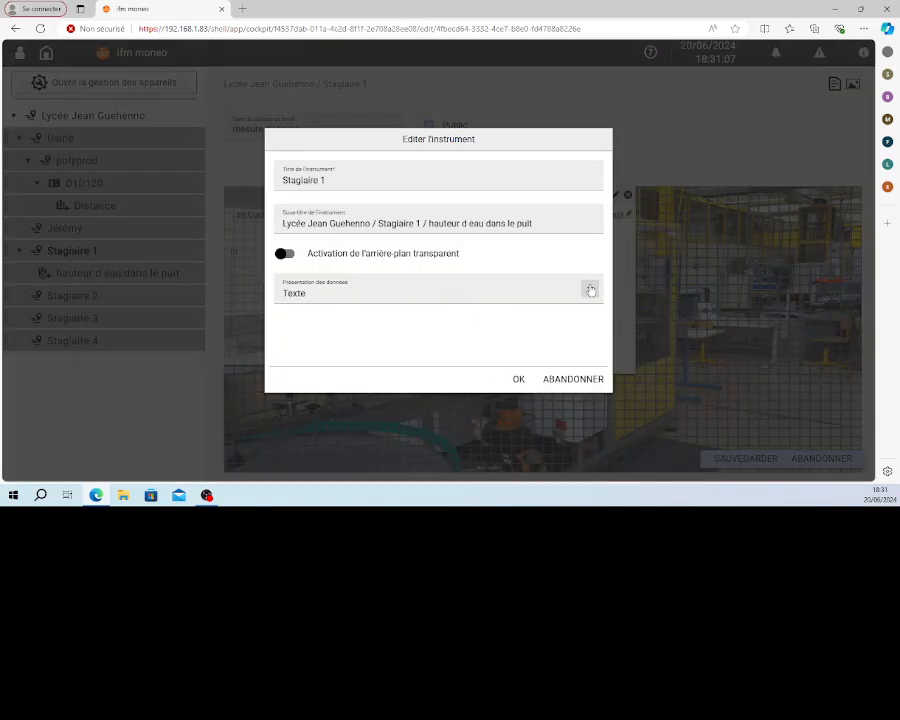
left_click(590, 290)
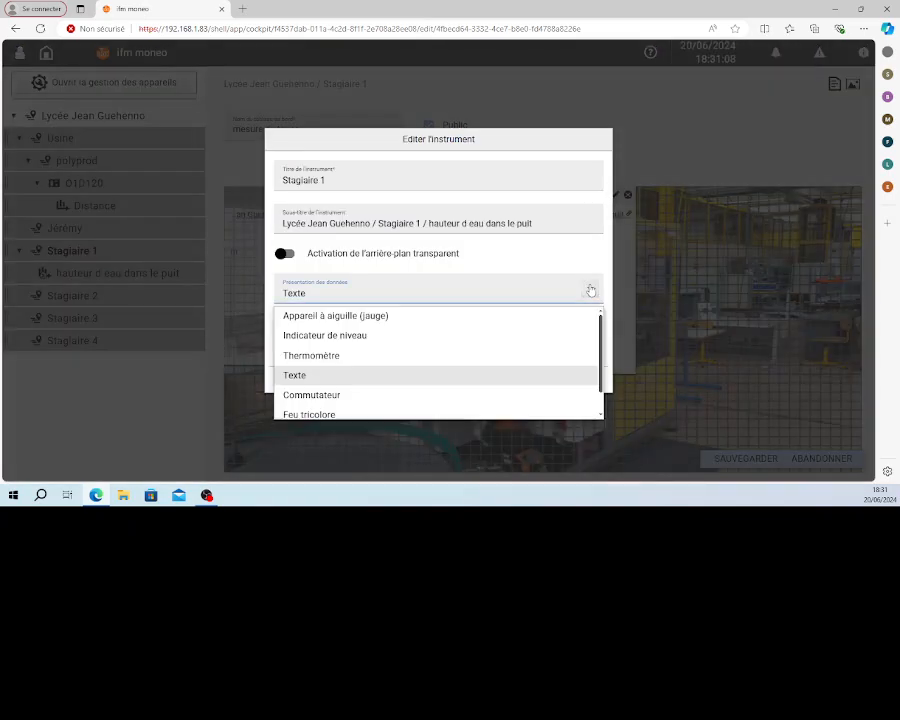
left_click(331, 336)
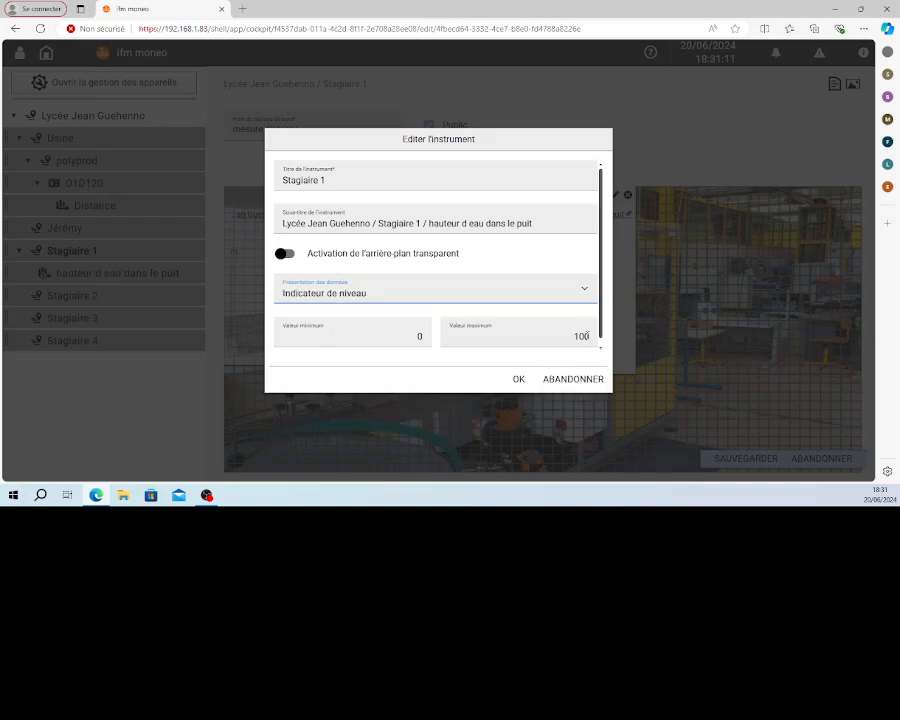
left_click(588, 336)
left_click(519, 379)
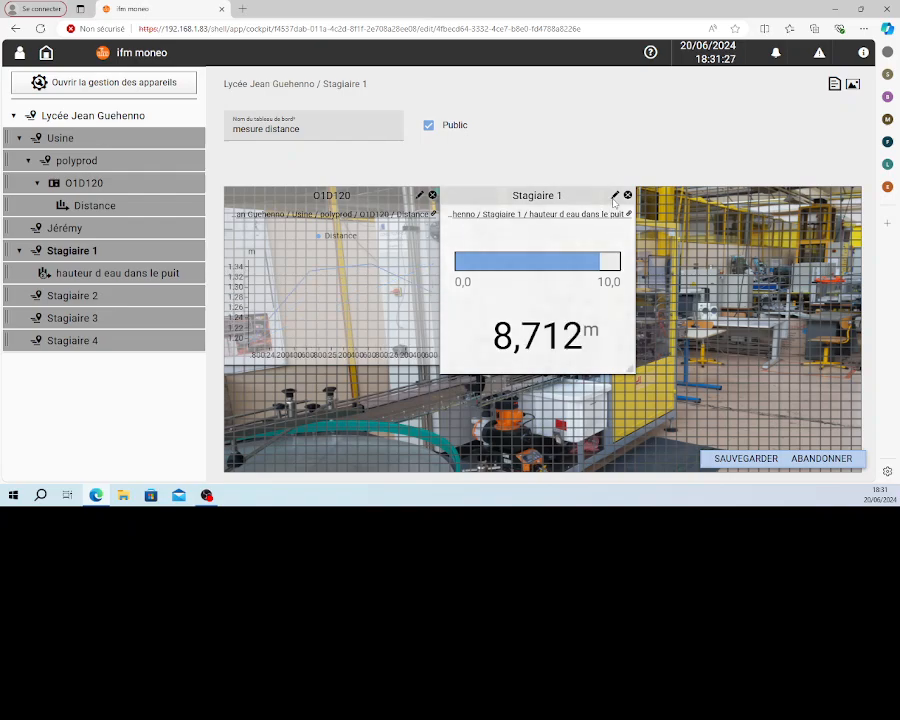
left_click(750, 463)
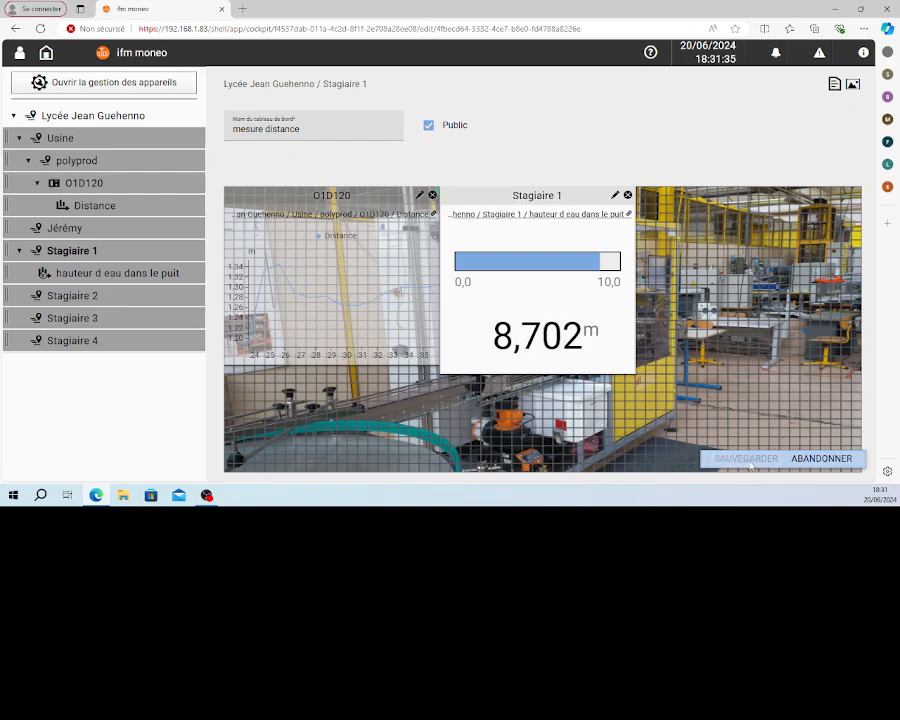